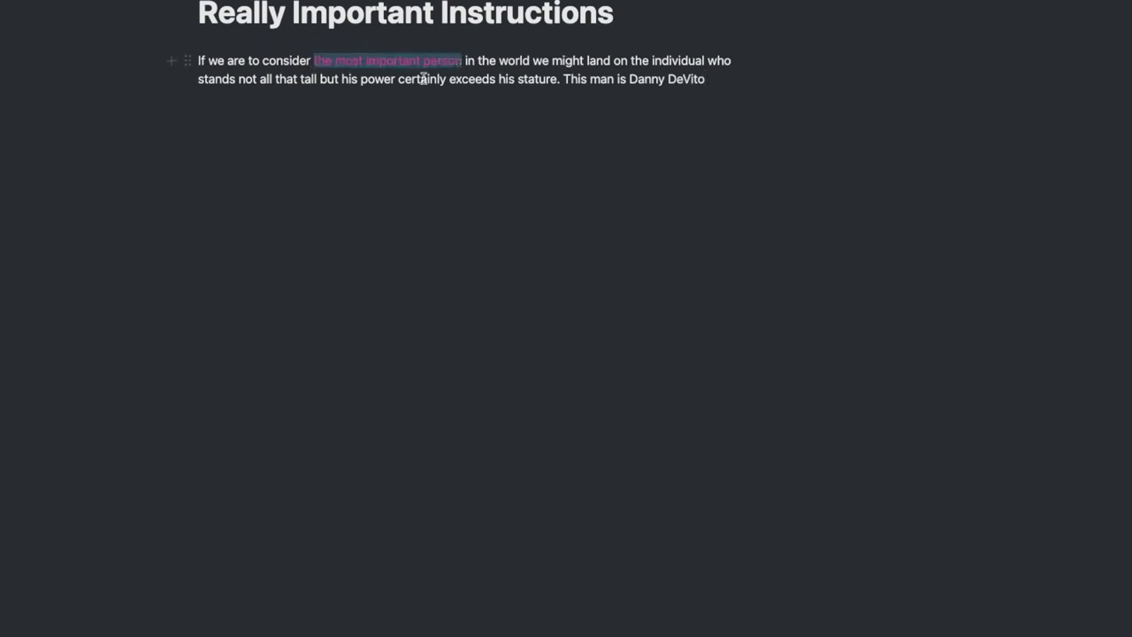
Apply pink text colour (Ctrl+Shift+H) to 'the most important person' and the paragraph's closing words.
{"action": "left_click", "coordinate": [668, 79]}
{"action": "left_click_drag", "start_coordinate": [616, 79], "coordinate": [706, 78]}
{"action": "key", "text": "ctrl+shift+h"}
{"action": "left_click", "coordinate": [452, 127]}
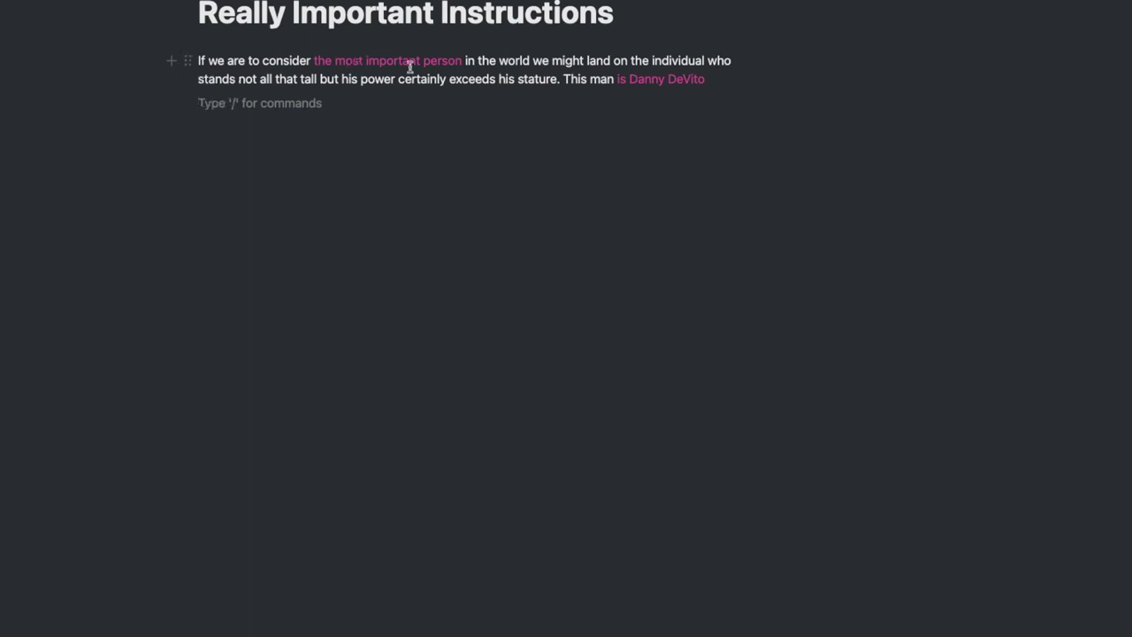
{"action": "mouse_move", "coordinate": [617, 79]}
{"action": "left_mouse_down"}
{"action": "mouse_move", "coordinate": [232, 88]}
{"action": "mouse_move", "coordinate": [471, 62]}
{"action": "left_mouse_up"}
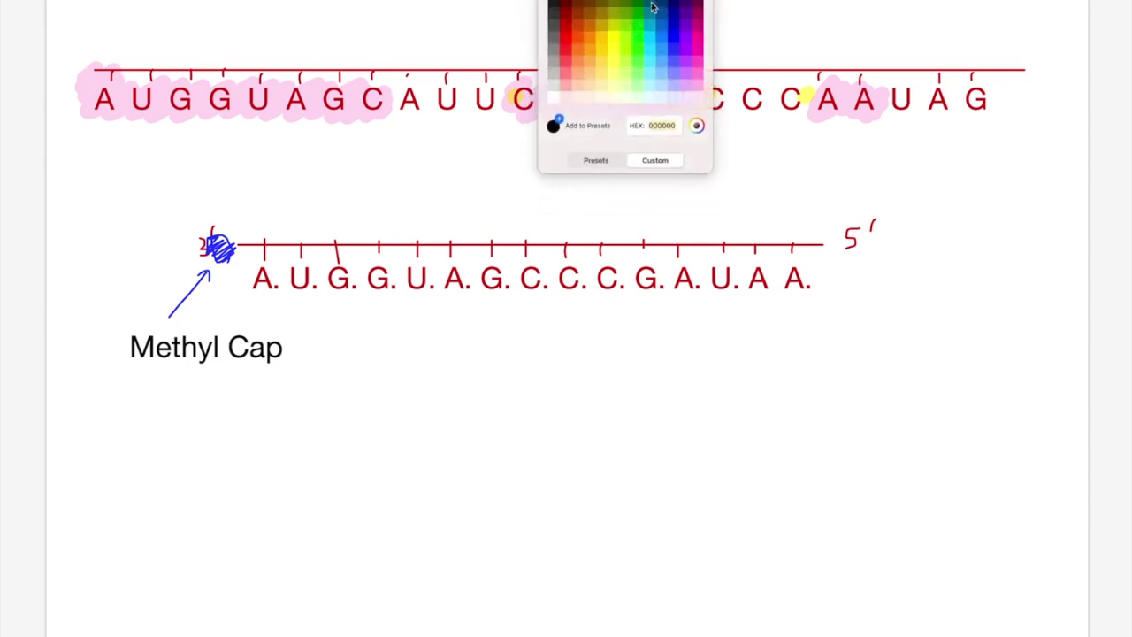
Switch the pen to green and draw an upward arrow pointing at the poly-A tail beads.
{"action": "left_click", "coordinate": [637, 13]}
{"action": "left_click", "coordinate": [824, 240]}
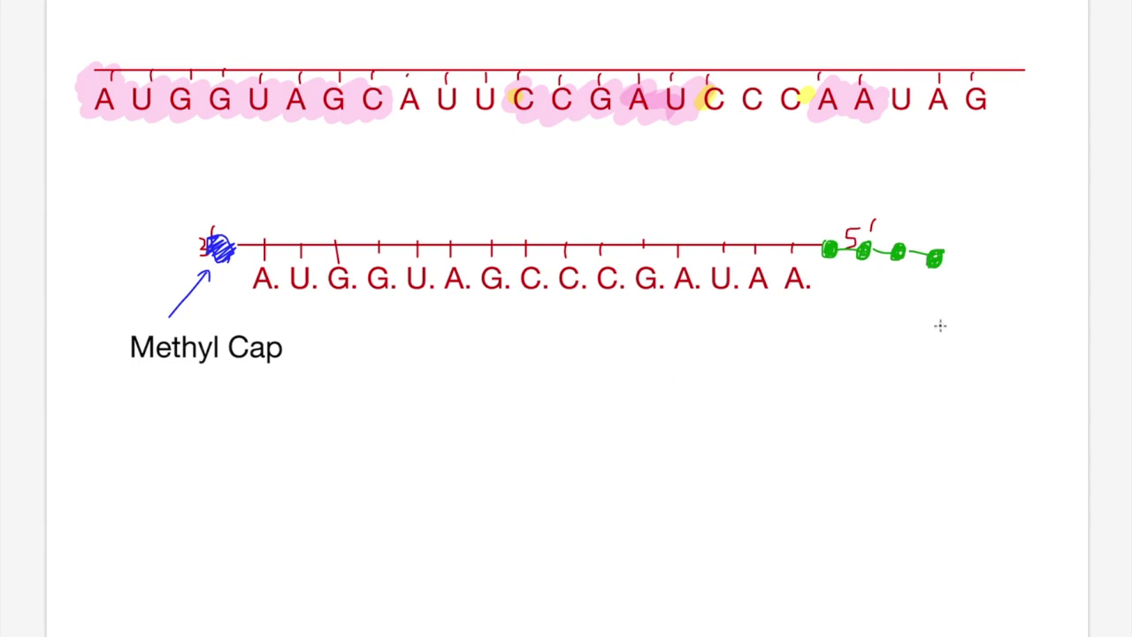
{"action": "mouse_move", "coordinate": [878, 273]}
{"action": "left_mouse_down"}
{"action": "mouse_move", "coordinate": [880, 335]}
{"action": "mouse_move", "coordinate": [879, 268]}
{"action": "mouse_move", "coordinate": [889, 277]}
{"action": "left_mouse_up"}
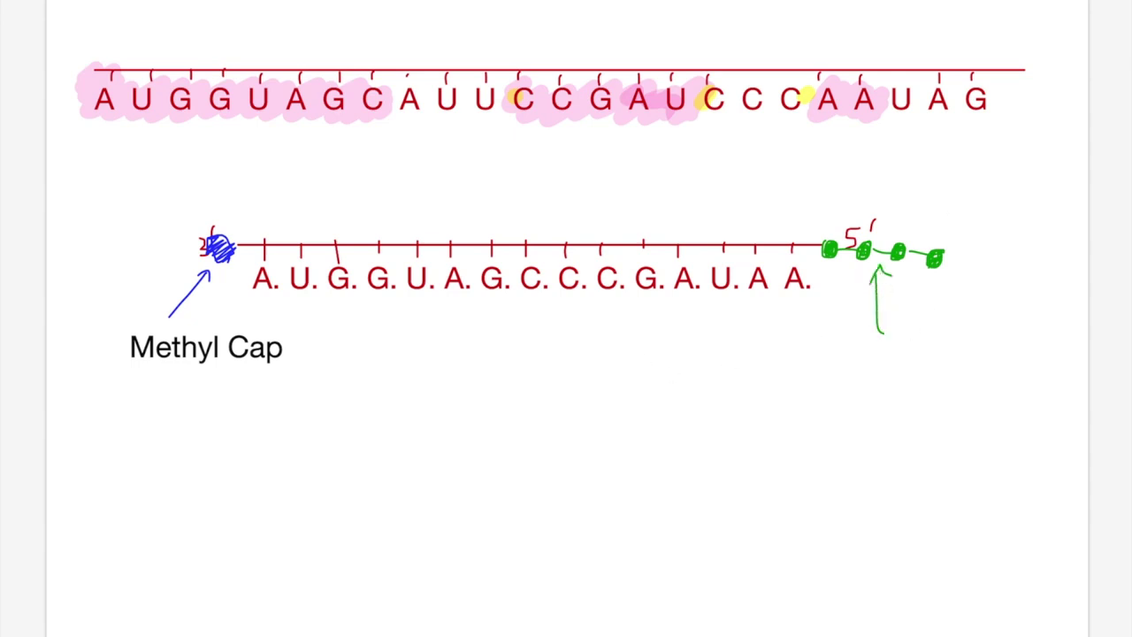